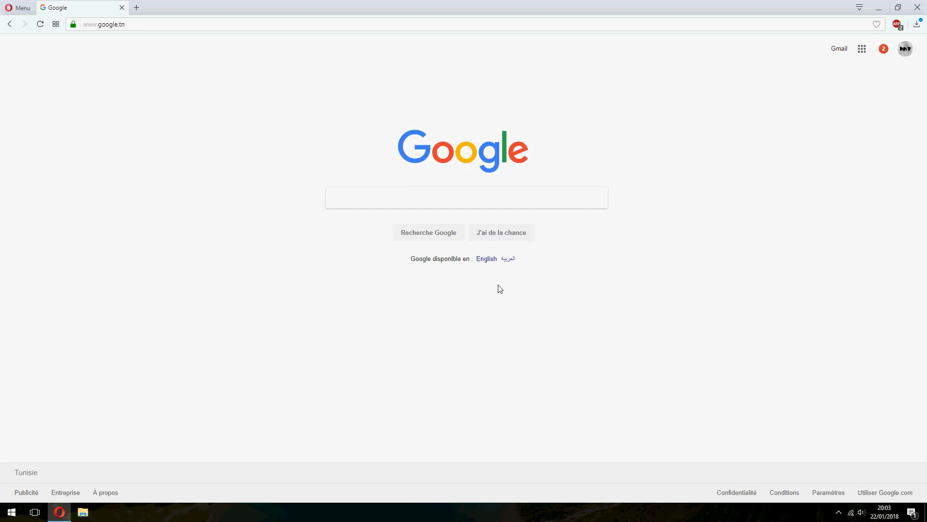
# Step: Search Google for "odoo 11 download" and open the official Download Odoo page
pyautogui.click(534, 208)
pyautogui.write('odoo 11')
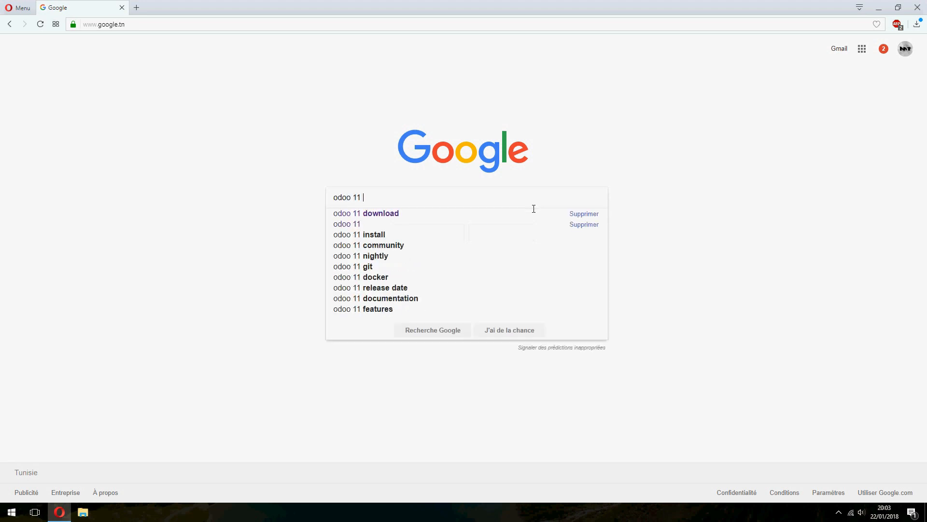
pyautogui.press('Down')
pyautogui.press('Return')
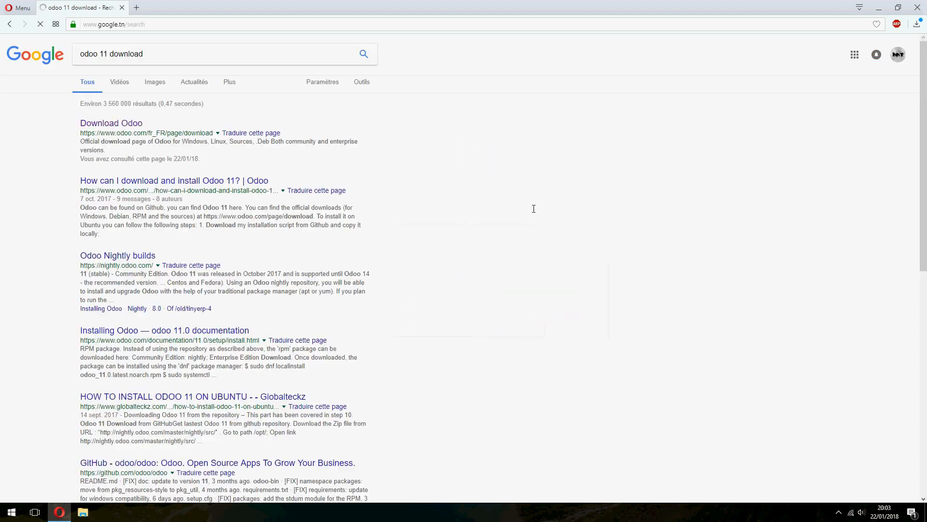
pyautogui.click(82, 114)
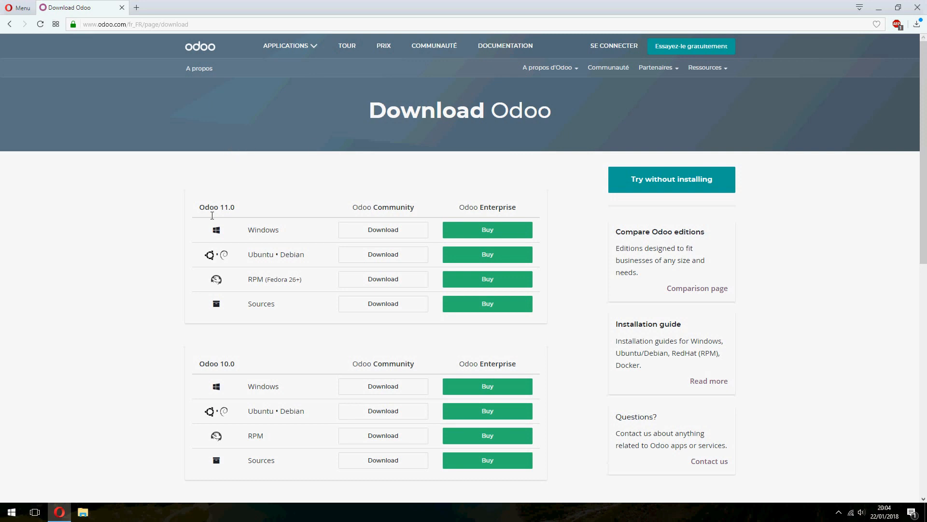
# Step: Download the Odoo 11.0 Community installer for Windows, saving it to the Bureau folder as odoo_11.0.latest (1)
pyautogui.moveTo(199, 207); pyautogui.dragTo(233, 204)
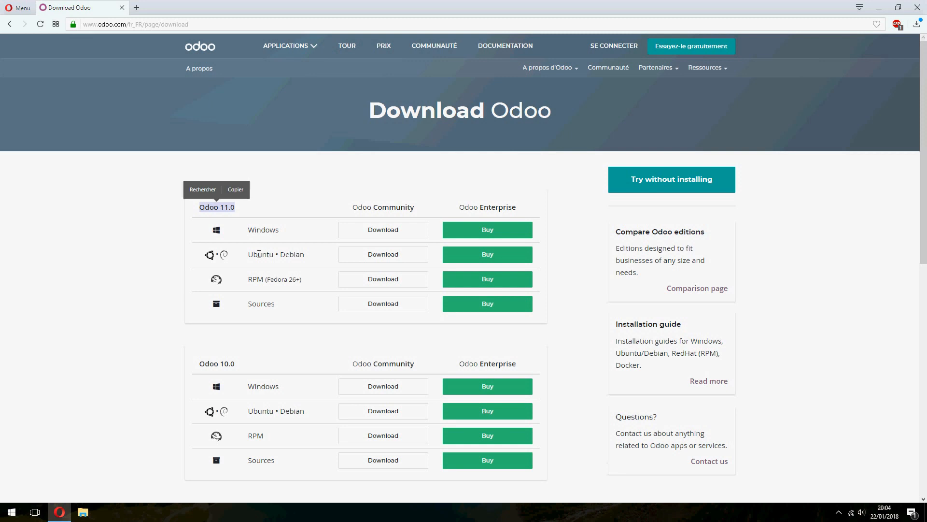
pyautogui.click(384, 233)
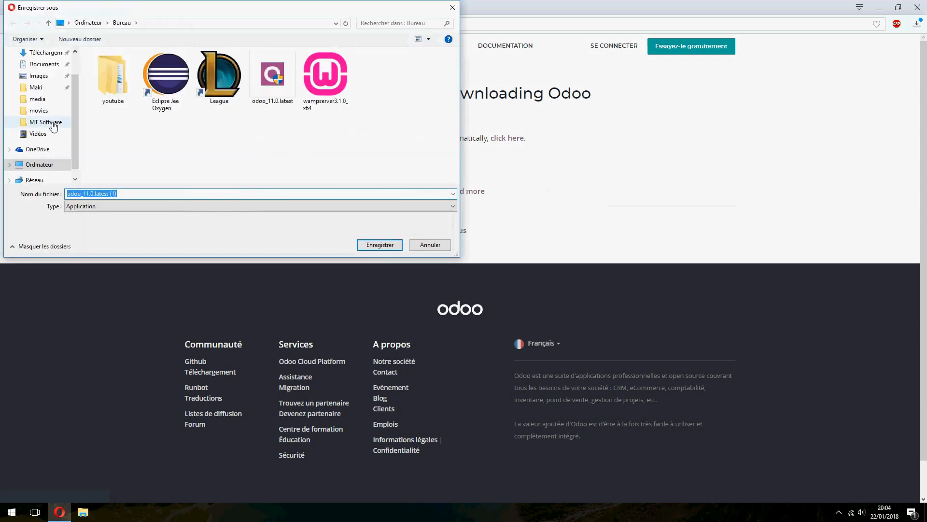
pyautogui.scroll(1, 54, 127)
pyautogui.click(38, 72)
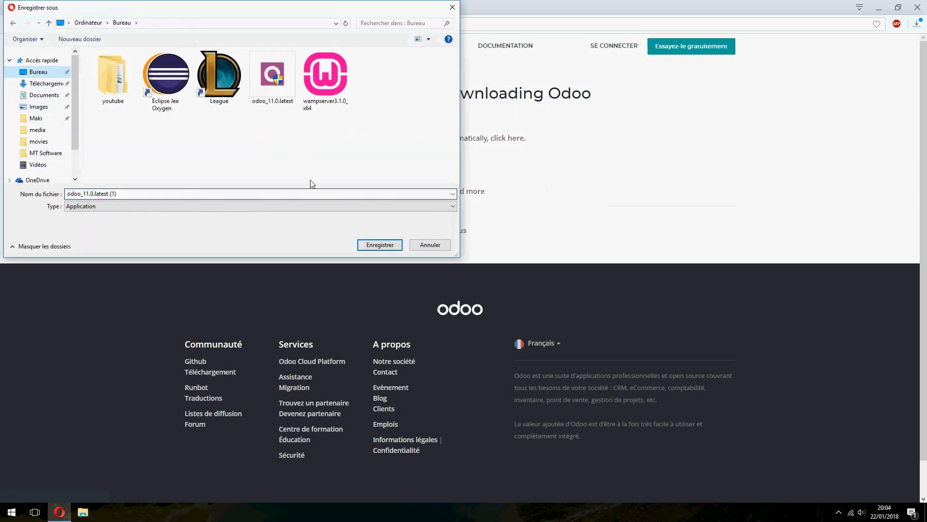
pyautogui.moveTo(376, 9); pyautogui.dragTo(485, 85)
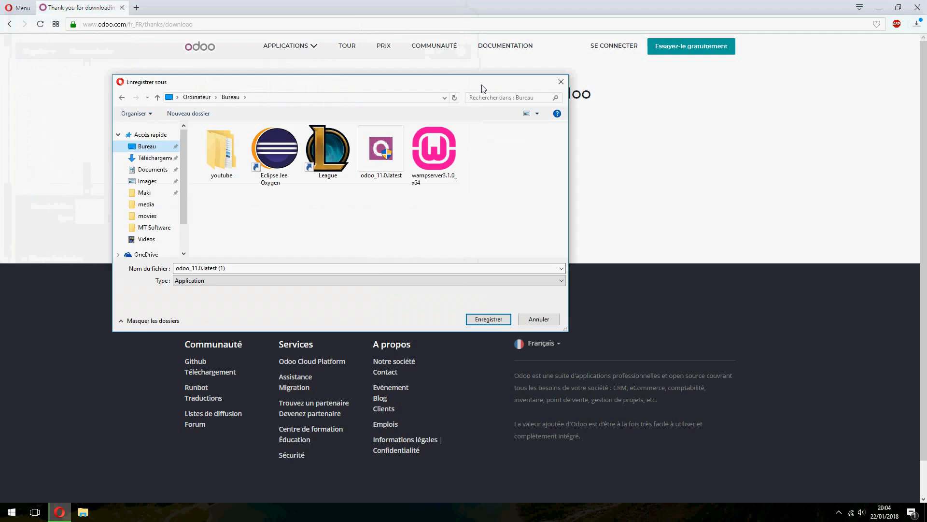
pyautogui.click(487, 318)
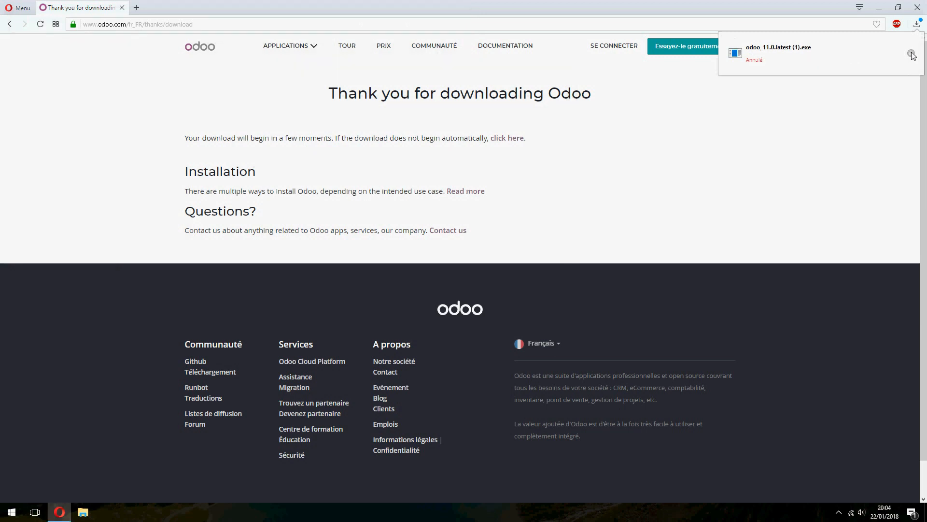
# Step: Run the odoo_11.0.latest installer from the desktop, overriding the SmartScreen block and allowing it to make changes
pyautogui.click(878, 8)
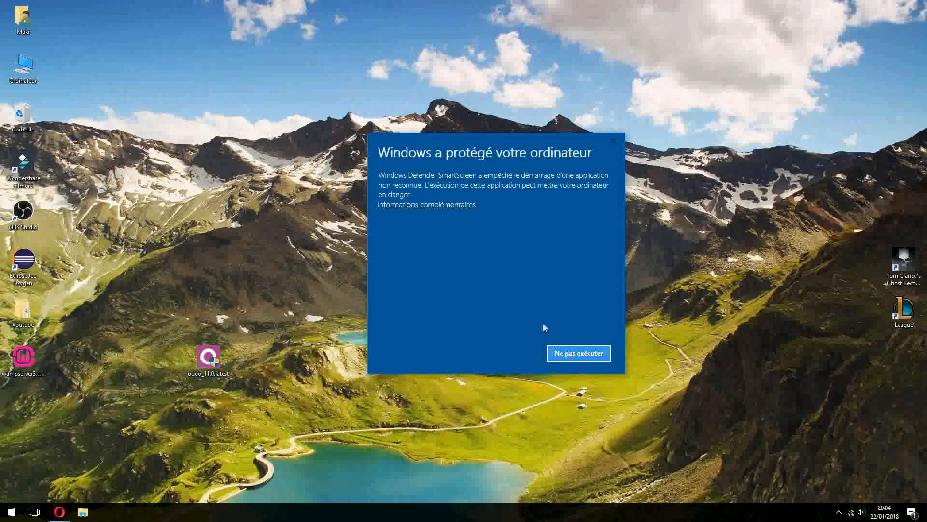
pyautogui.click(453, 206)
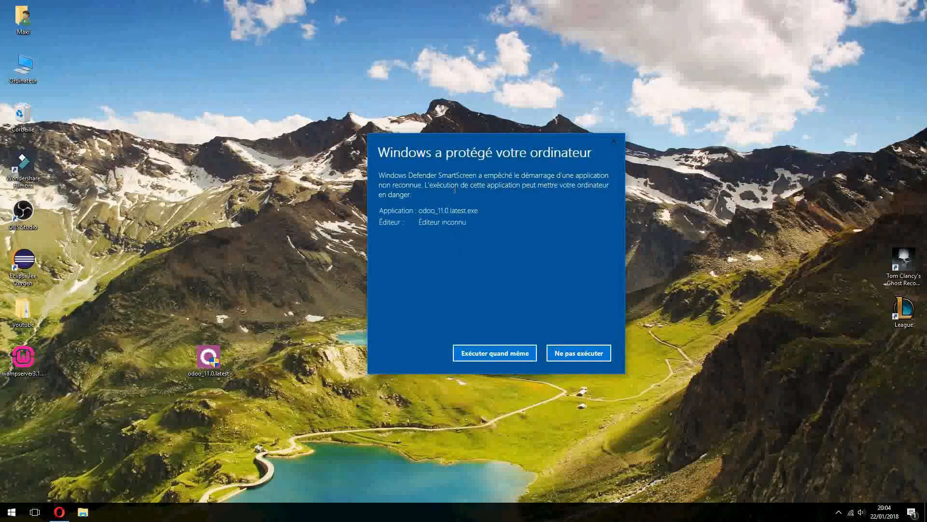
pyautogui.click(487, 355)
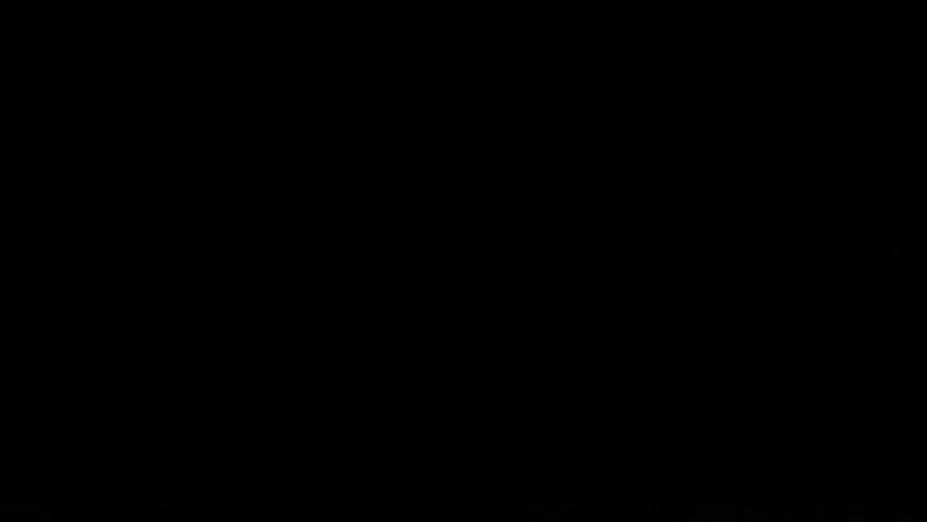
pyautogui.click(432, 329)
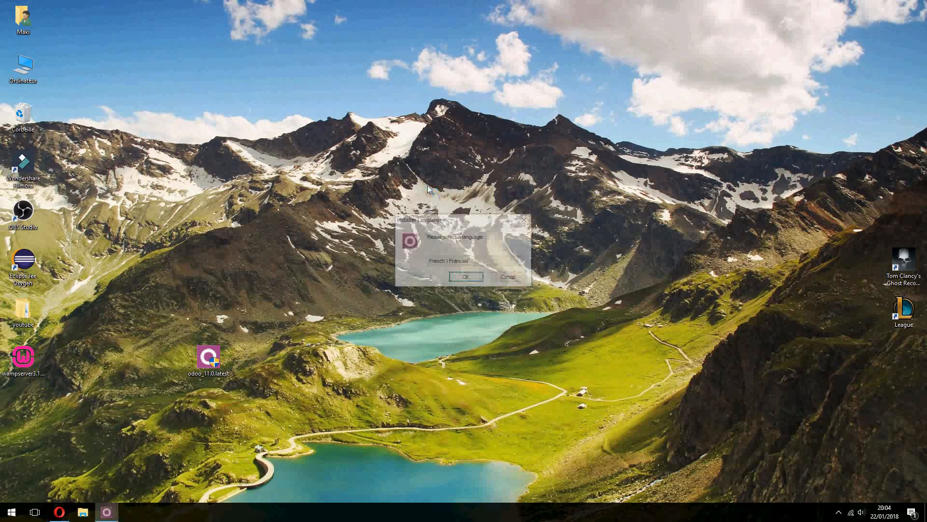
# Step: Set the installer language to English and continue past the welcome page to the licence agreement
pyautogui.click(466, 261)
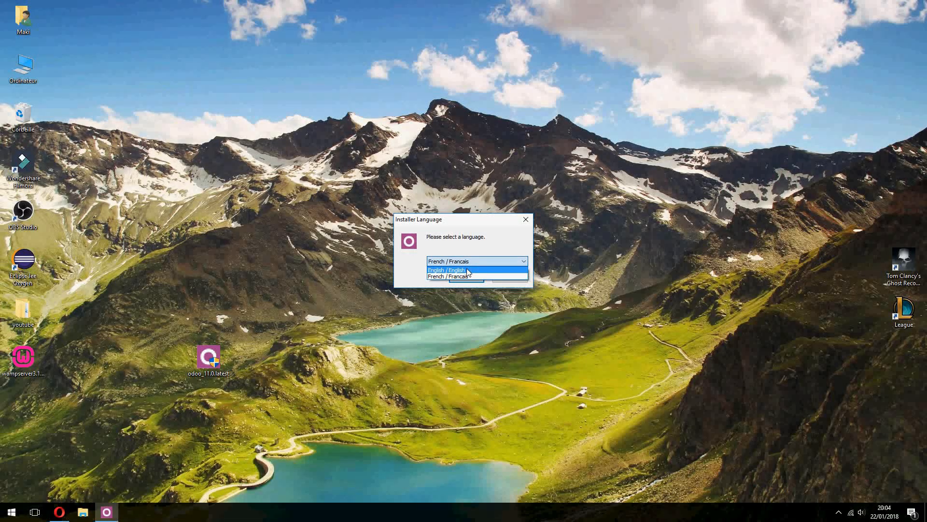
pyautogui.click(466, 271)
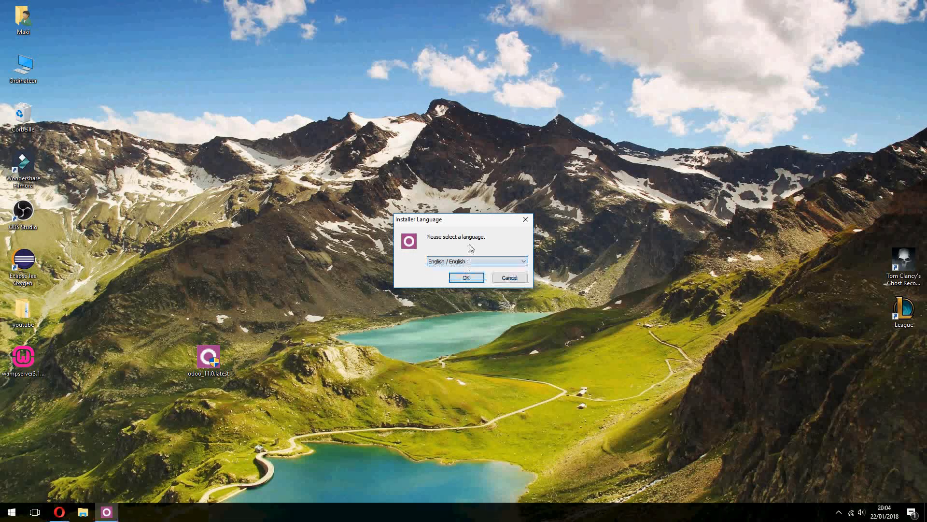
pyautogui.click(469, 278)
pyautogui.click(517, 333)
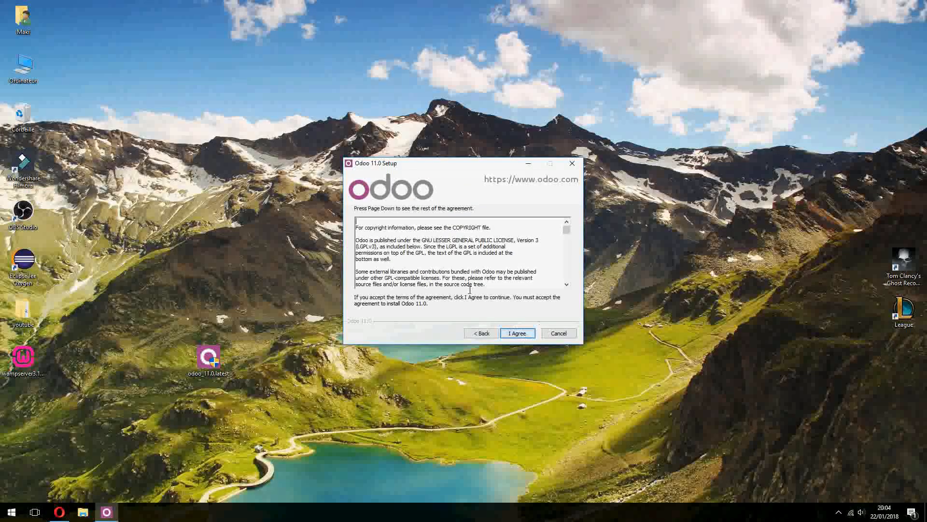
# Step: Read through and accept the licence agreement, then keep the All In One install with Odoo Server and PostgreSQL Database
pyautogui.moveTo(567, 230); pyautogui.dragTo(572, 289)
pyautogui.click(516, 333)
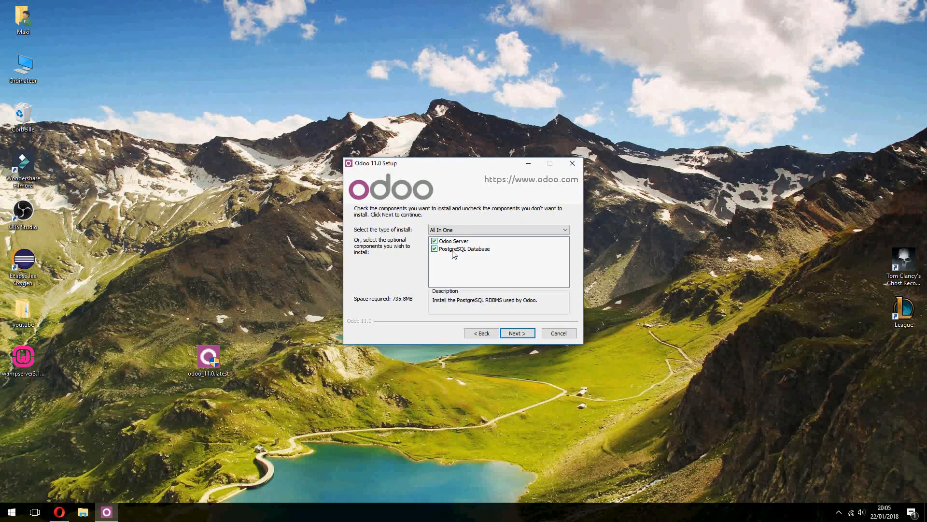
pyautogui.click(517, 334)
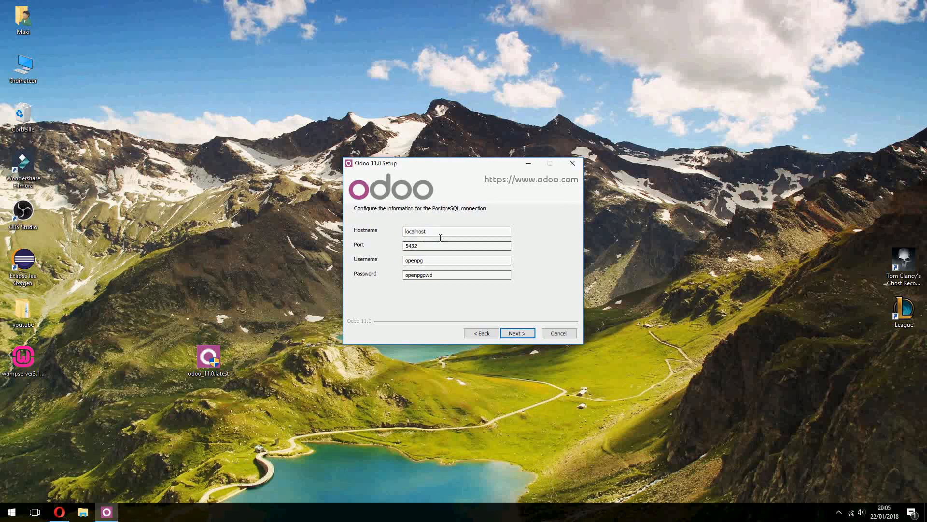
# Step: Review the PostgreSQL port, username and password fields and accept the default connection settings
pyautogui.doubleClick(414, 245)
pyautogui.doubleClick(406, 261)
pyautogui.doubleClick(432, 279)
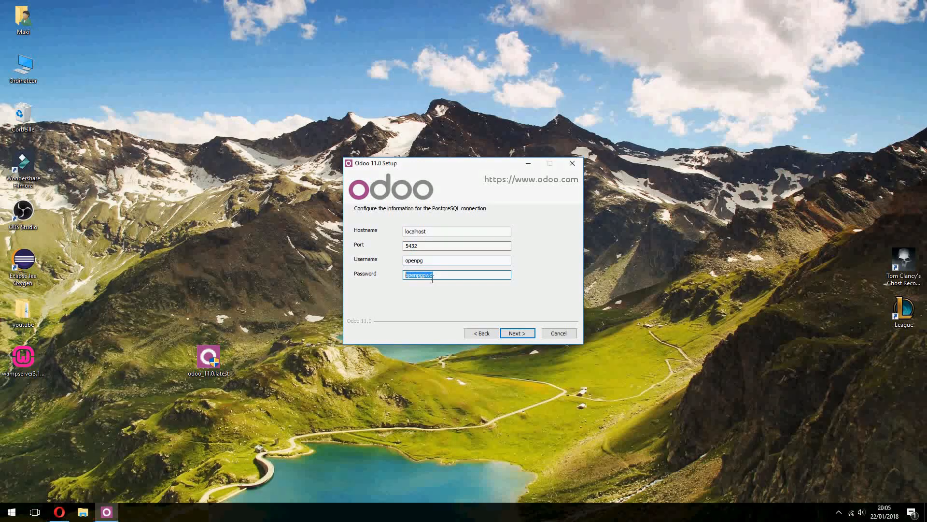
pyautogui.click(469, 391)
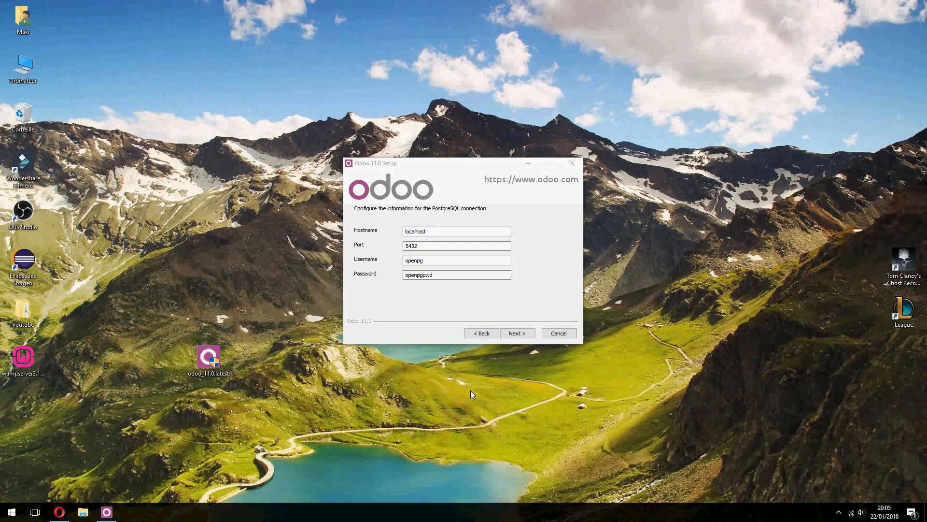
pyautogui.click(516, 333)
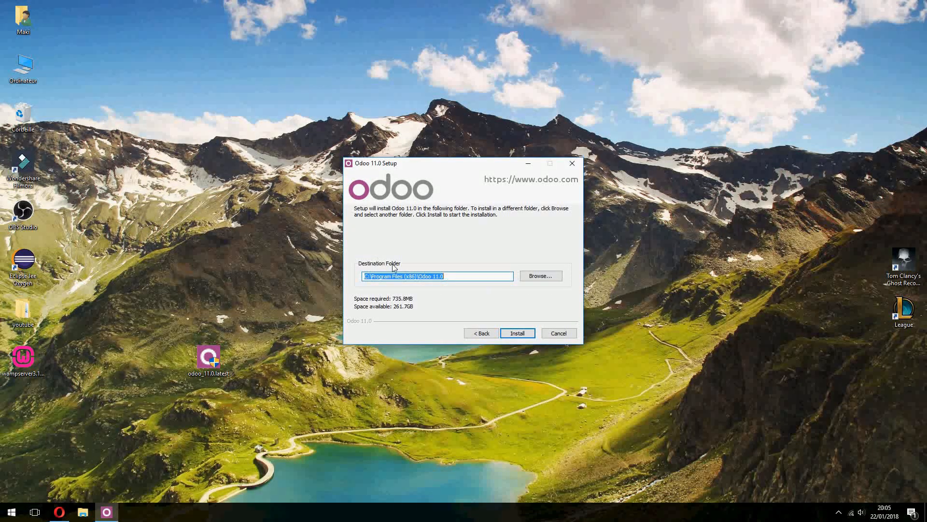
# Step: Install Odoo 11.0 in the default destination folder and finish the setup with Start Odoo enabled
pyautogui.click(517, 333)
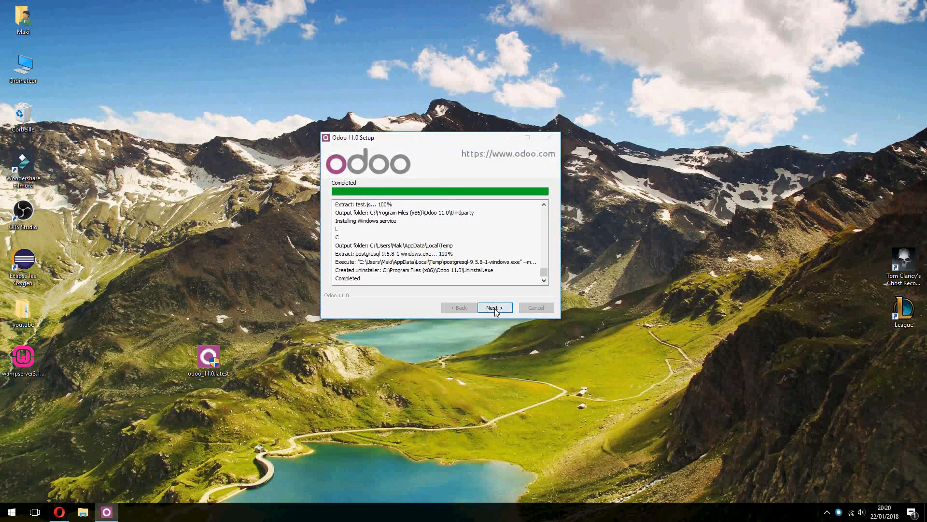
pyautogui.click(496, 310)
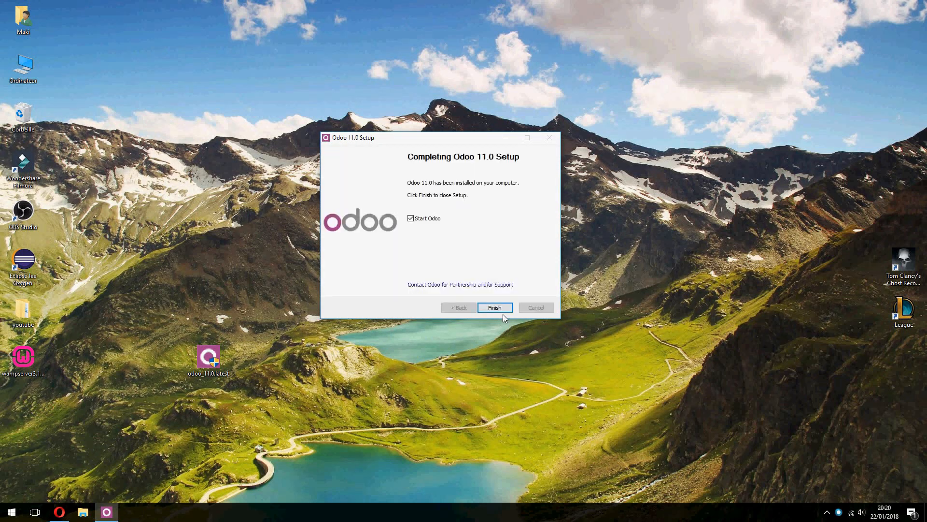
pyautogui.click(496, 310)
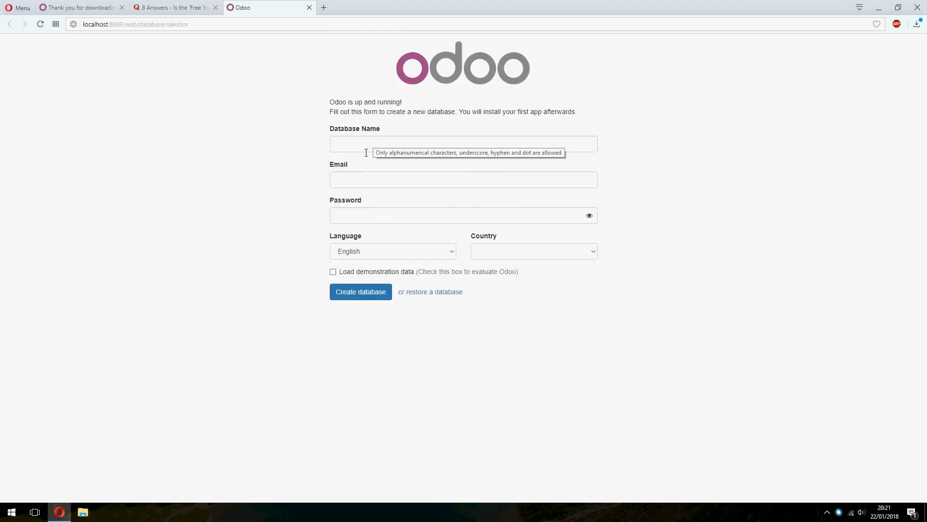
# Step: Name the new database mtsoftware and fill in the administrator's email and the account password
pyautogui.click(366, 153)
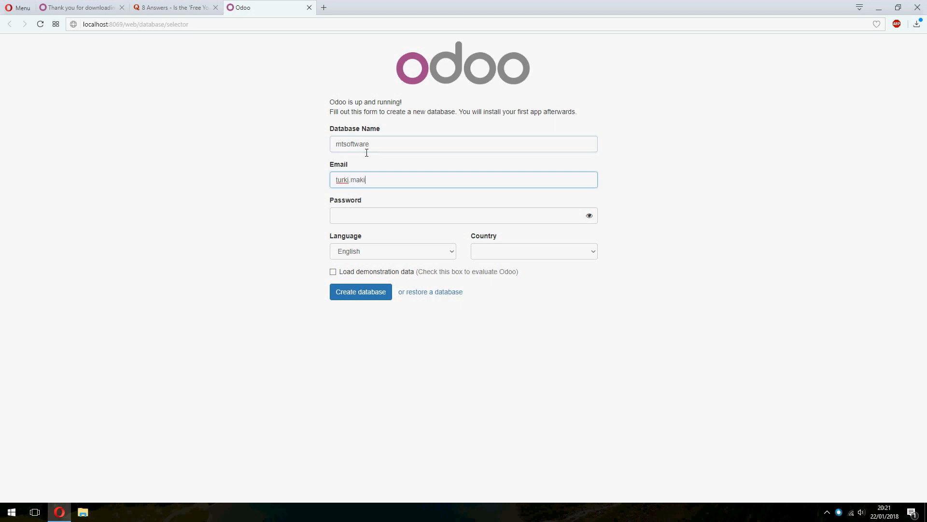
pyautogui.write('@gmail.com')
pyautogui.press('Tab')
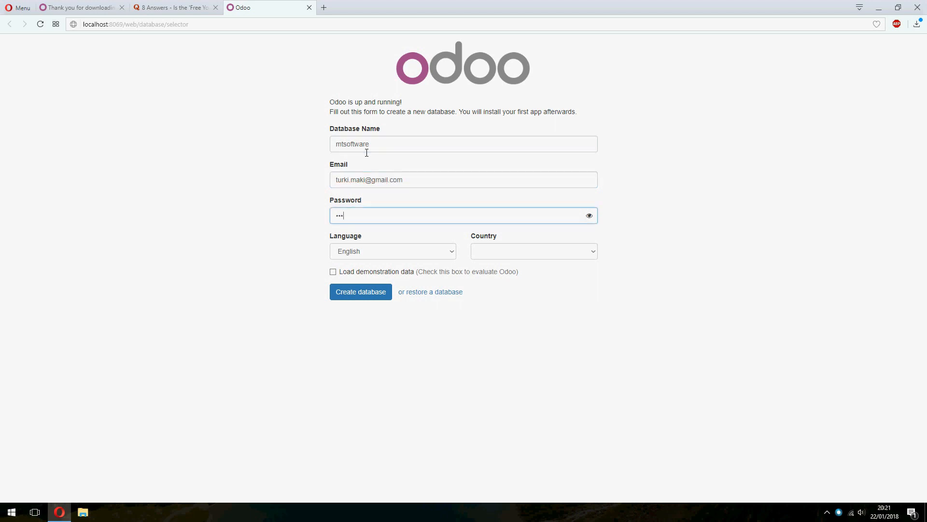
pyautogui.press('Tab')
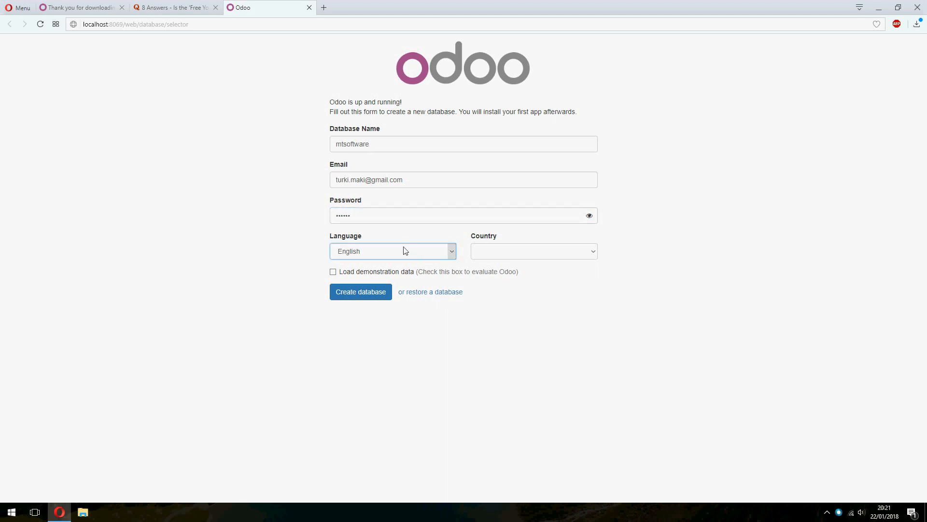
# Step: Set the country to United States and create the database with English as its language
pyautogui.click(595, 250)
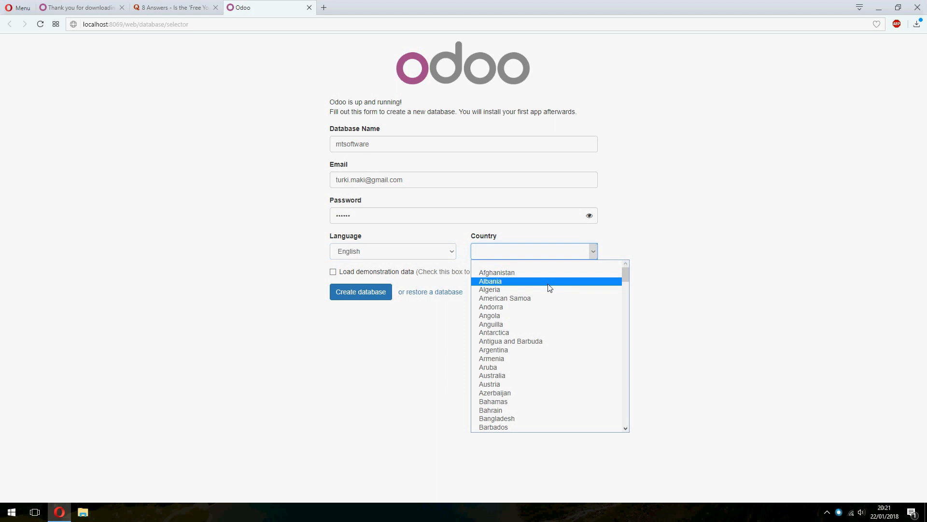
pyautogui.press('u')
pyautogui.scroll(-2, 553, 358)
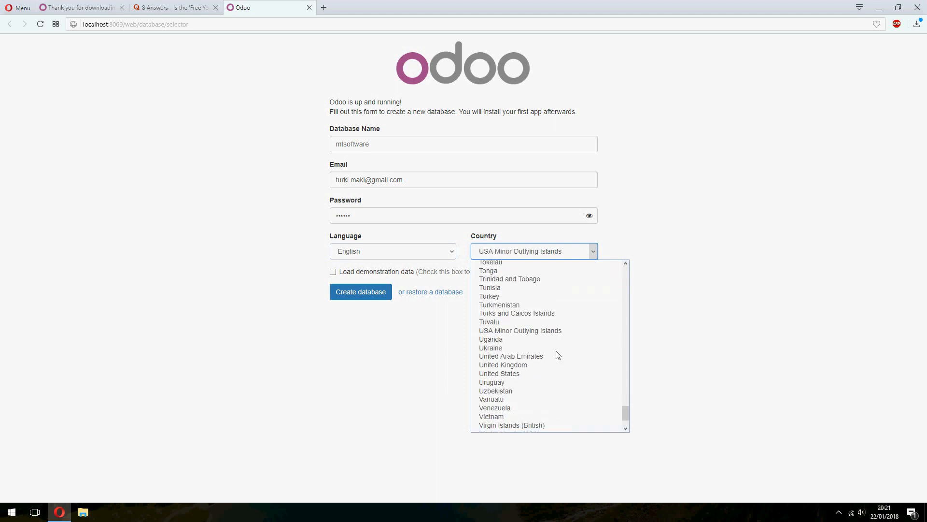
pyautogui.click(526, 374)
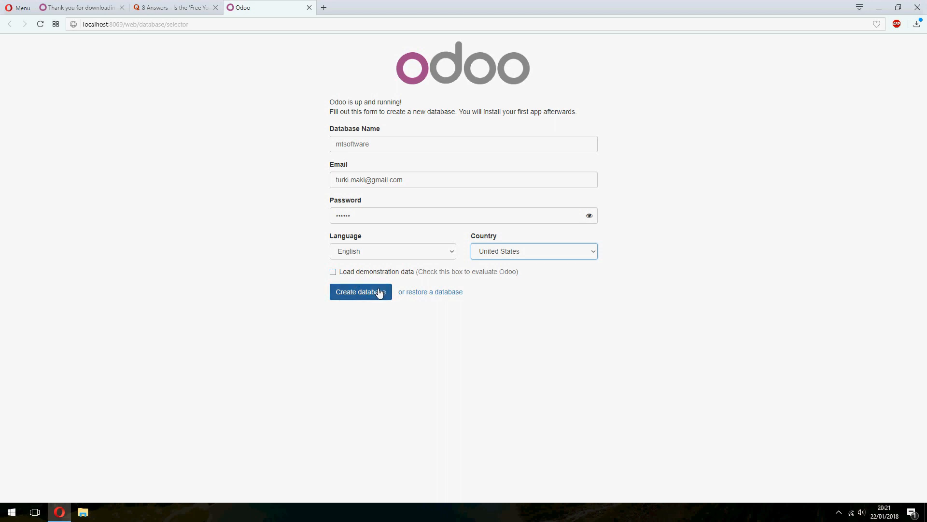
pyautogui.click(368, 290)
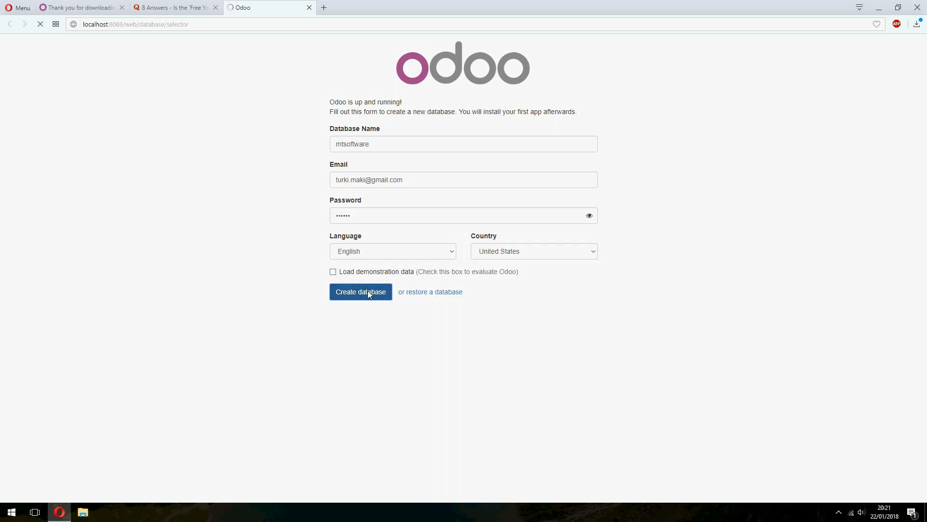